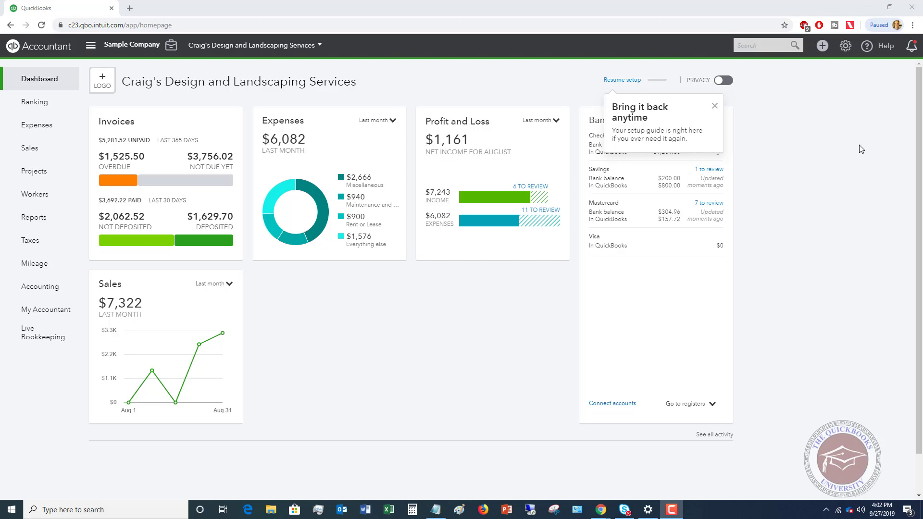
Start Pay Bills from the + New menu, showing five open bills paid from Mastercard.
{"action": "left_click", "coordinate": [822, 46]}
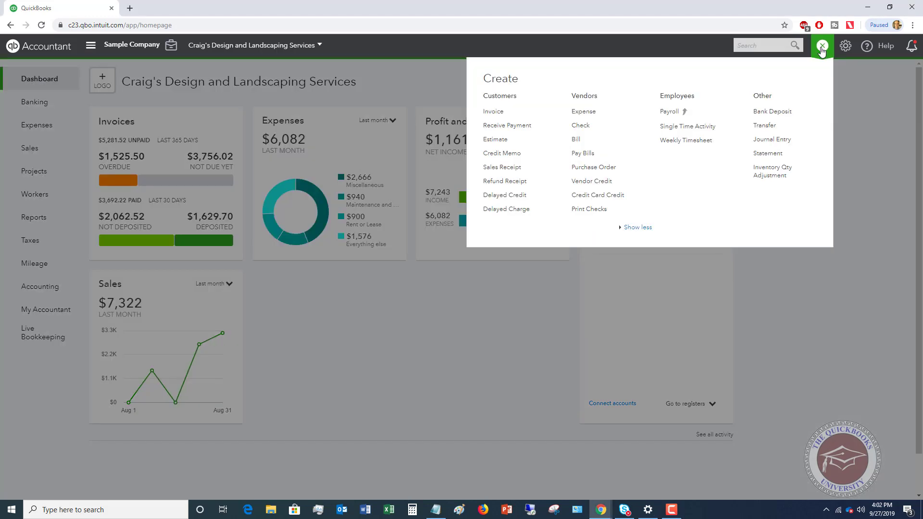
{"action": "left_click", "coordinate": [582, 154]}
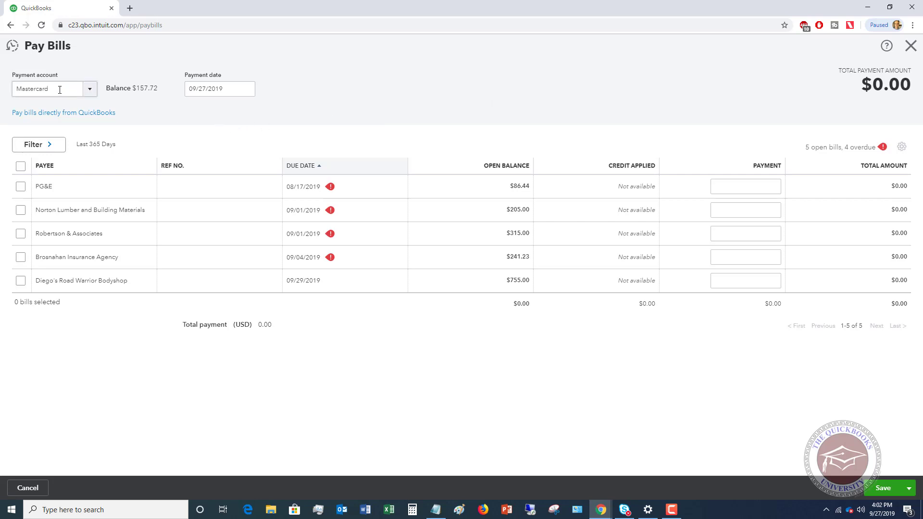
Change the payment account from Mastercard to Checking ($1,201.00 balance, check number 71).
{"action": "left_click", "coordinate": [89, 92]}
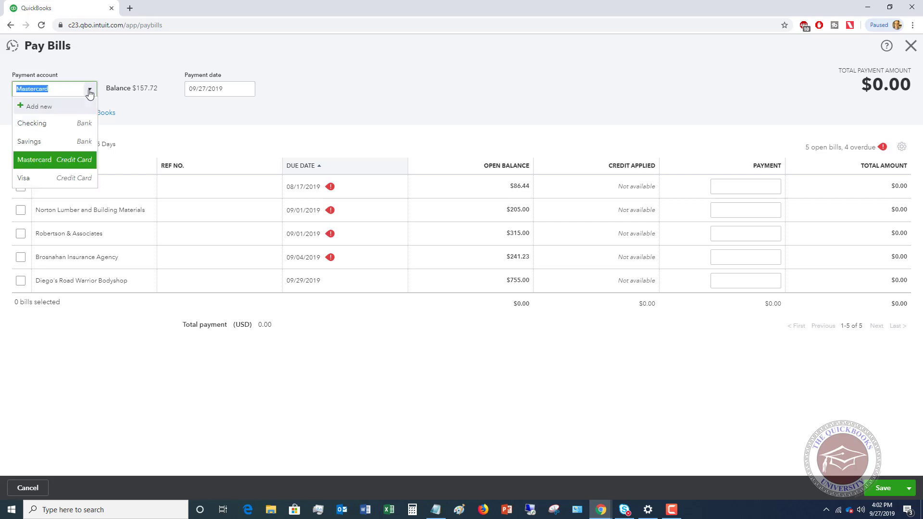
{"action": "left_click", "coordinate": [61, 126]}
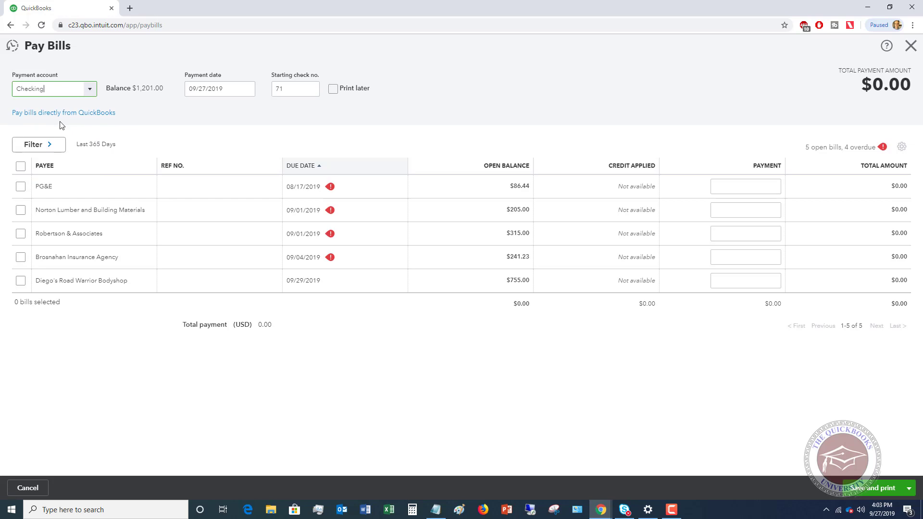
{"action": "left_click", "coordinate": [90, 90]}
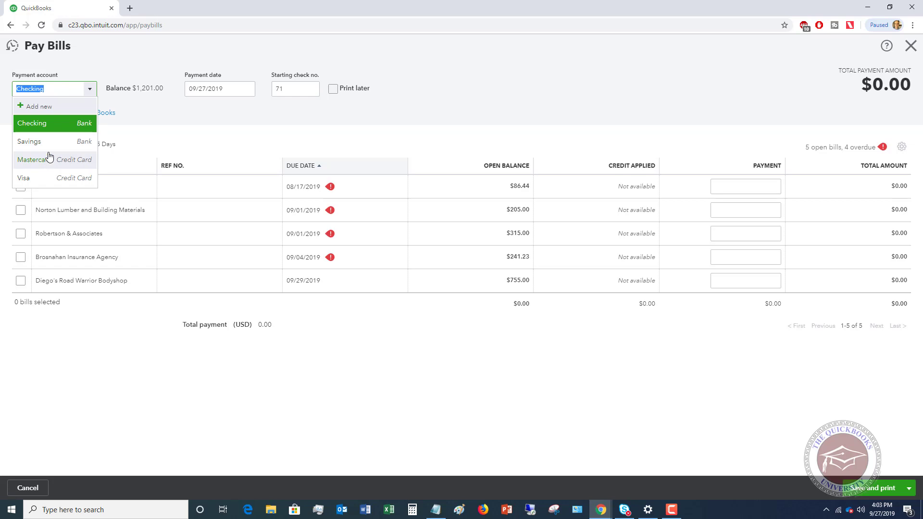
{"action": "left_click", "coordinate": [61, 178]}
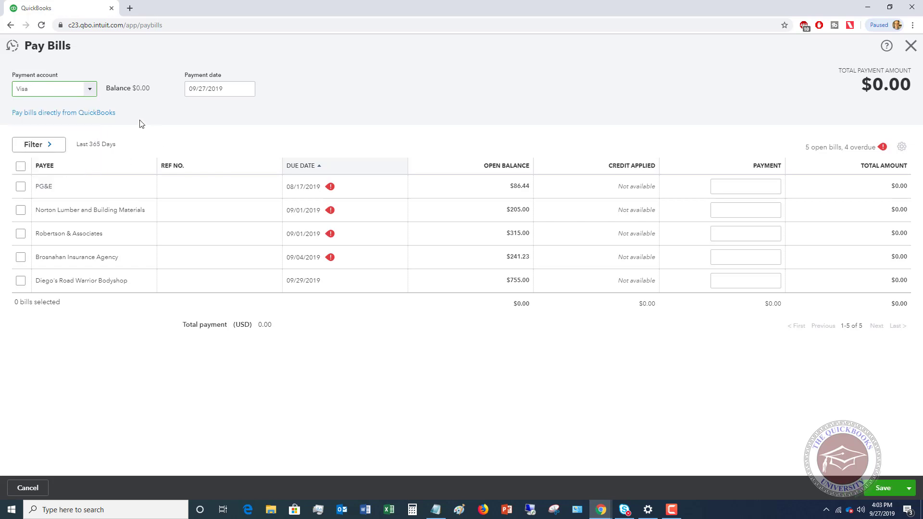
{"action": "left_click", "coordinate": [90, 89]}
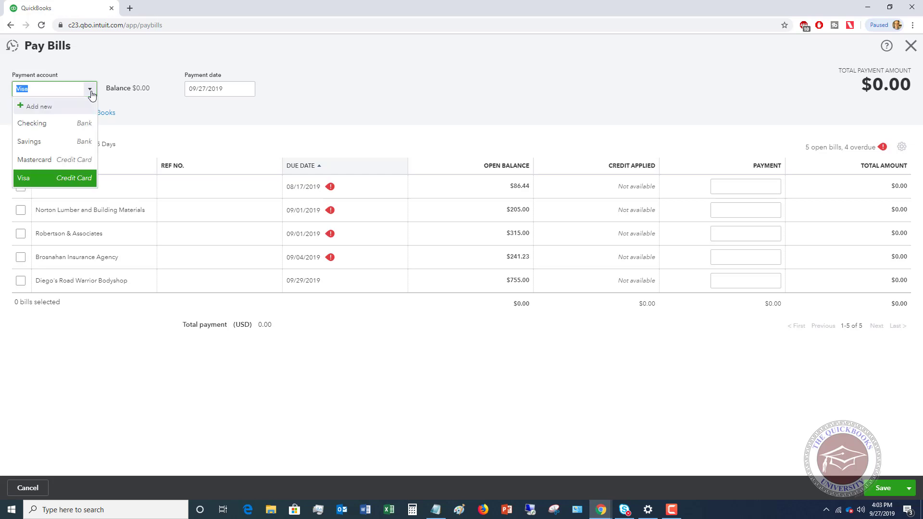
{"action": "left_click", "coordinate": [48, 124]}
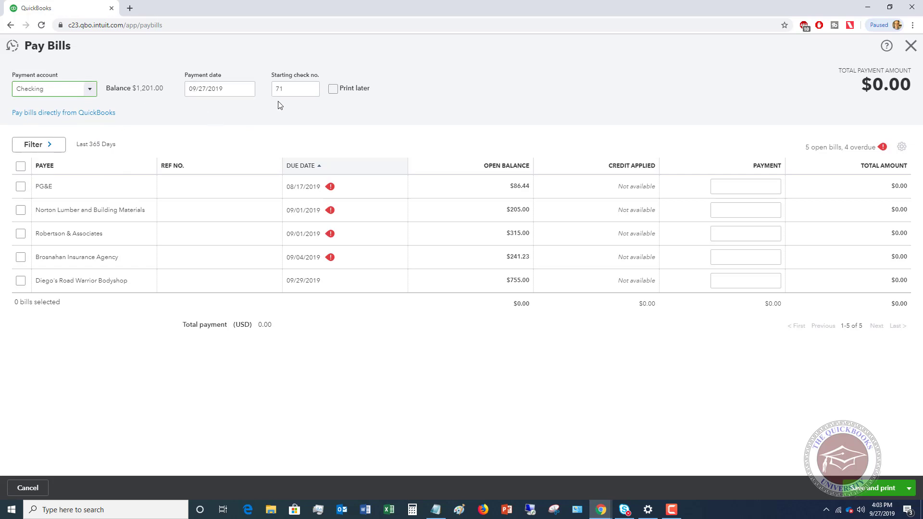
Leave Print later unchecked and enter 54874 as the starting check number.
{"action": "left_click", "coordinate": [294, 90]}
{"action": "left_click", "coordinate": [333, 89]}
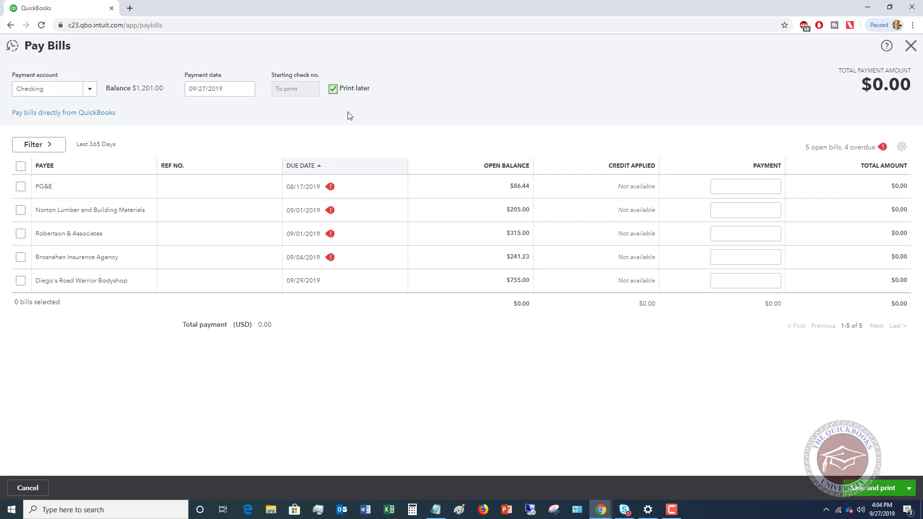
{"action": "left_click", "coordinate": [332, 89]}
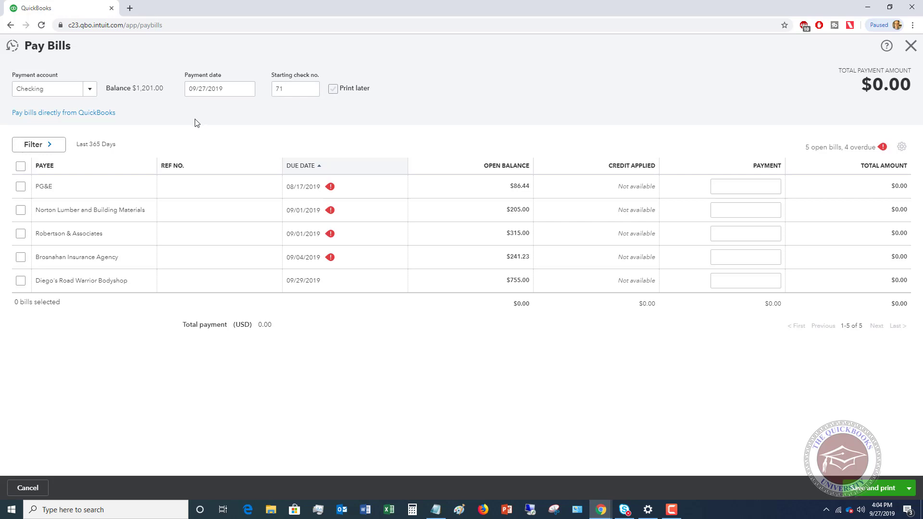
{"action": "left_click", "coordinate": [278, 88]}
{"action": "left_click", "coordinate": [288, 88]}
{"action": "type", "text": "54874"}
Replace the starting check number 54874 with the payment reference EFT.
{"action": "left_click_drag", "start_coordinate": [298, 87], "coordinate": [268, 89]}
{"action": "type", "text": "EFT"}
{"action": "key", "text": "BackSpace"}
{"action": "key", "text": "BackSpace"}
{"action": "key", "text": "BackSpace"}
{"action": "type", "text": "ACH"}
{"action": "key", "text": "BackSpace"}
{"action": "key", "text": "BackSpace"}
{"action": "key", "text": "BackSpace"}
{"action": "type", "text": "Debi"}
{"action": "key", "text": "BackSpace"}
{"action": "key", "text": "BackSpace"}
{"action": "key", "text": "BackSpace"}
{"action": "type", "text": "ET"}
{"action": "key", "text": "BackSpace"}
{"action": "type", "text": "FT"}
Select PG&E's $86.44 bill and save the payment without printing a check.
{"action": "left_click", "coordinate": [21, 188]}
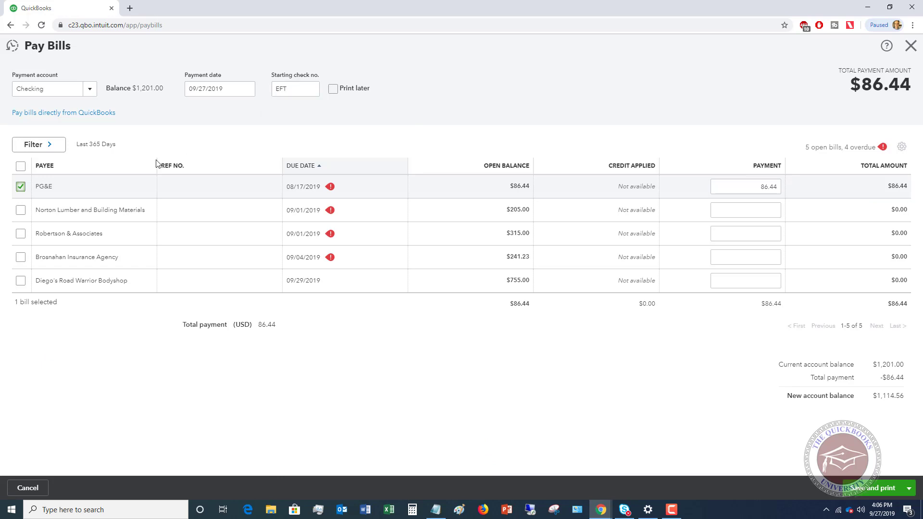
{"action": "left_click", "coordinate": [908, 488]}
{"action": "left_click", "coordinate": [857, 456]}
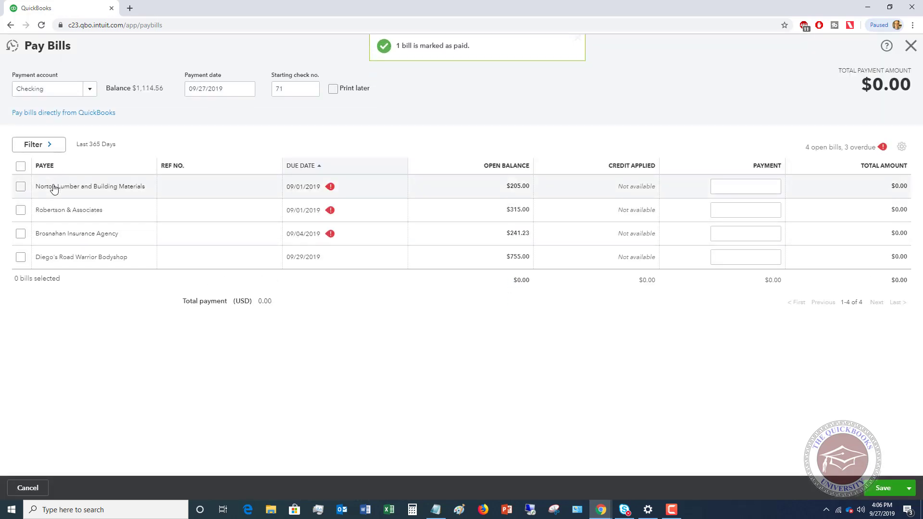
With Print later on, pay Norton Lumber $100.00 and Robertson & Associates $315.00.
{"action": "left_click", "coordinate": [333, 89]}
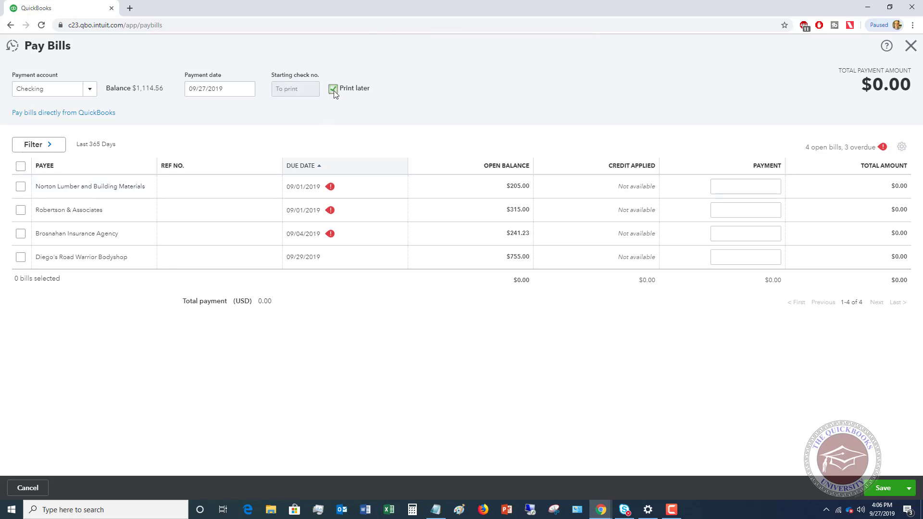
{"action": "left_click", "coordinate": [21, 187]}
{"action": "left_click", "coordinate": [20, 211]}
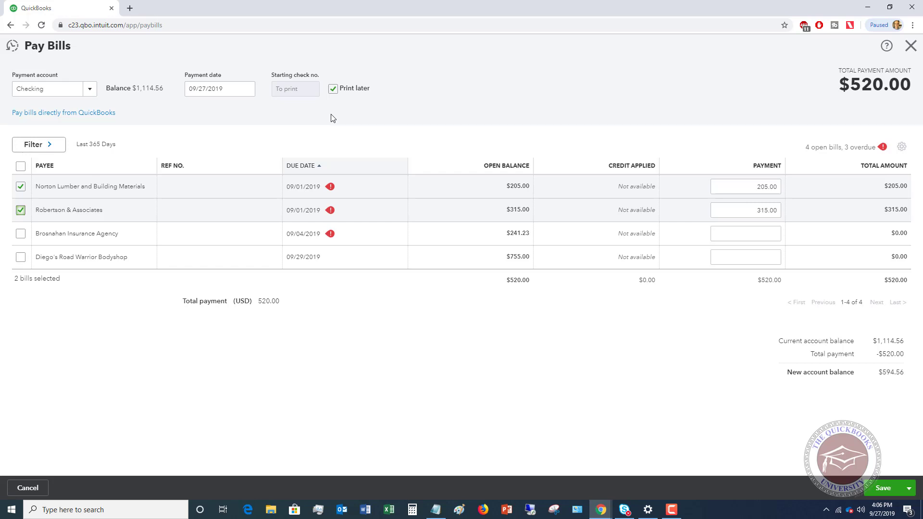
{"action": "left_click", "coordinate": [747, 188]}
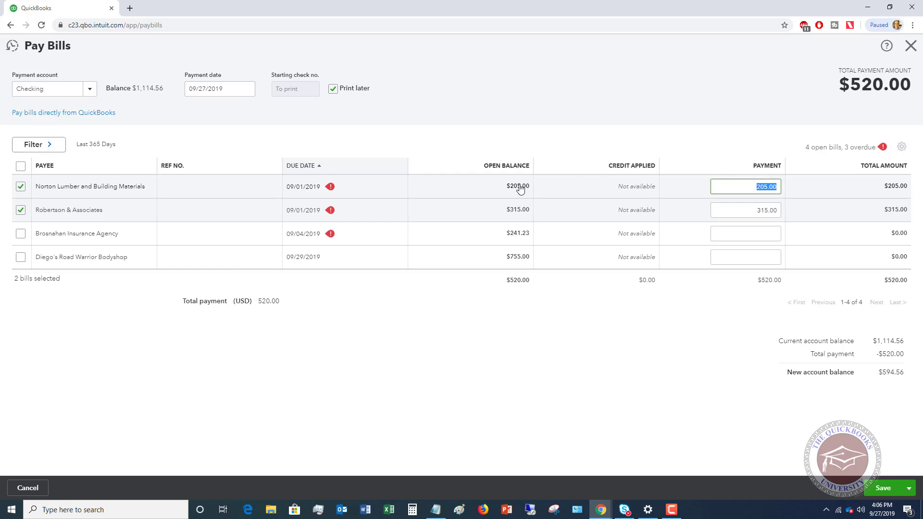
{"action": "type", "text": "100"}
{"action": "left_click", "coordinate": [587, 218]}
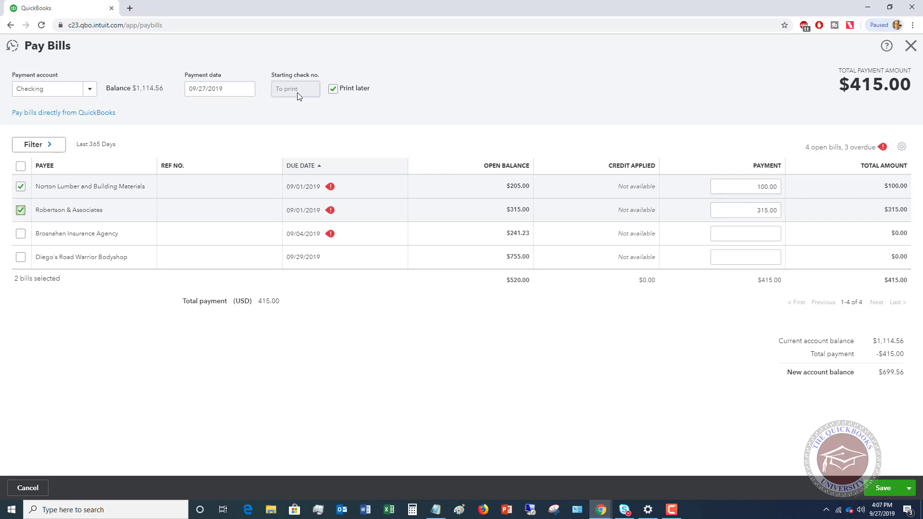
Save the Norton Lumber and Robertson & Associates print-later payments.
{"action": "left_click", "coordinate": [883, 489]}
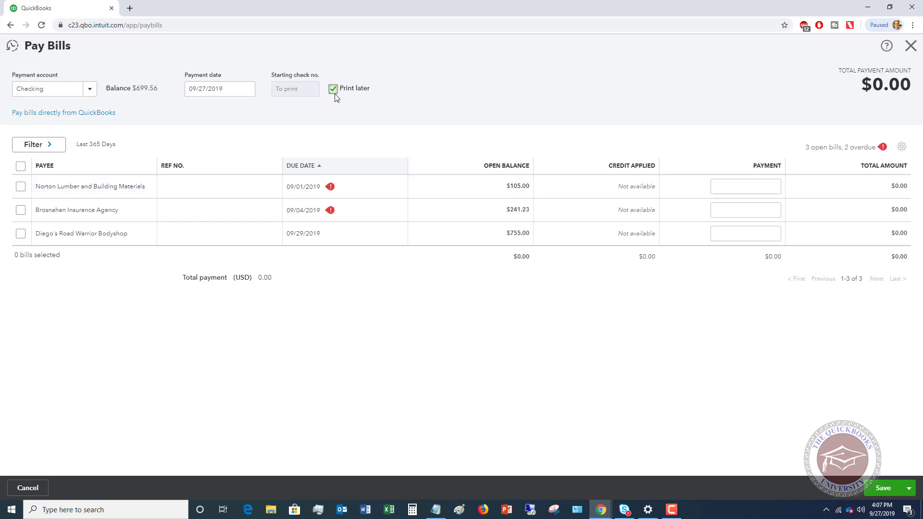
Close Pay Bills and mark check-printing setup as finished in Print Checks.
{"action": "left_click", "coordinate": [911, 45]}
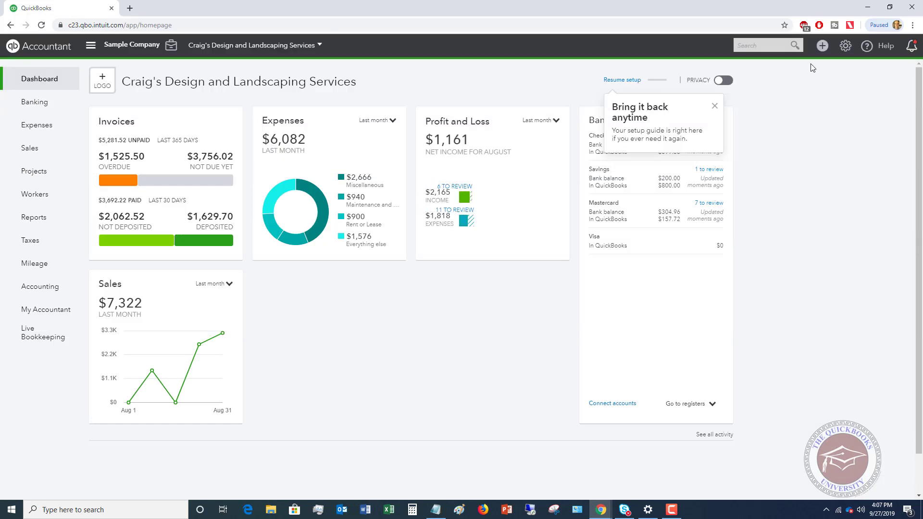
{"action": "left_click", "coordinate": [822, 46]}
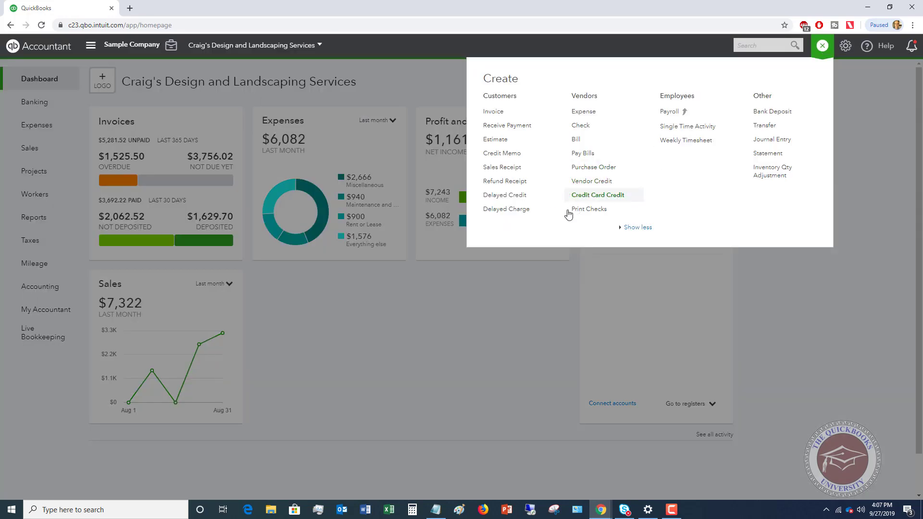
{"action": "left_click", "coordinate": [590, 210]}
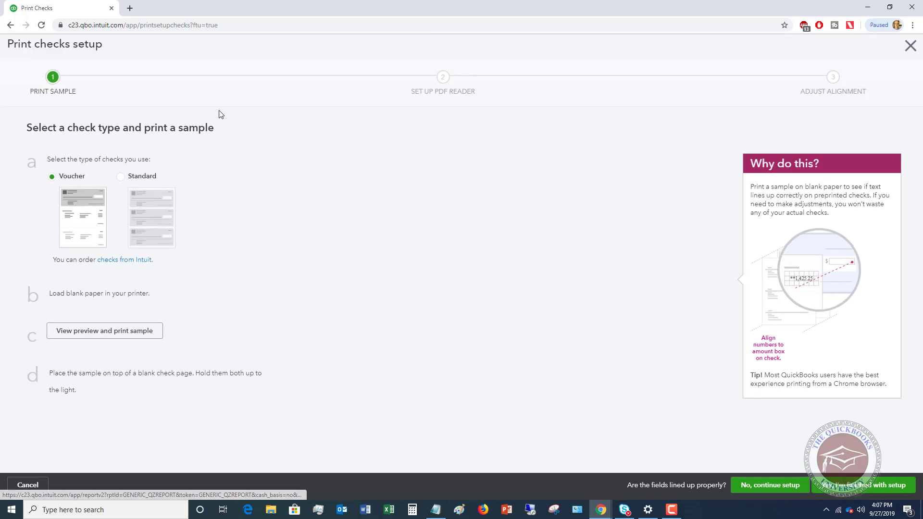
{"action": "left_click", "coordinate": [861, 493]}
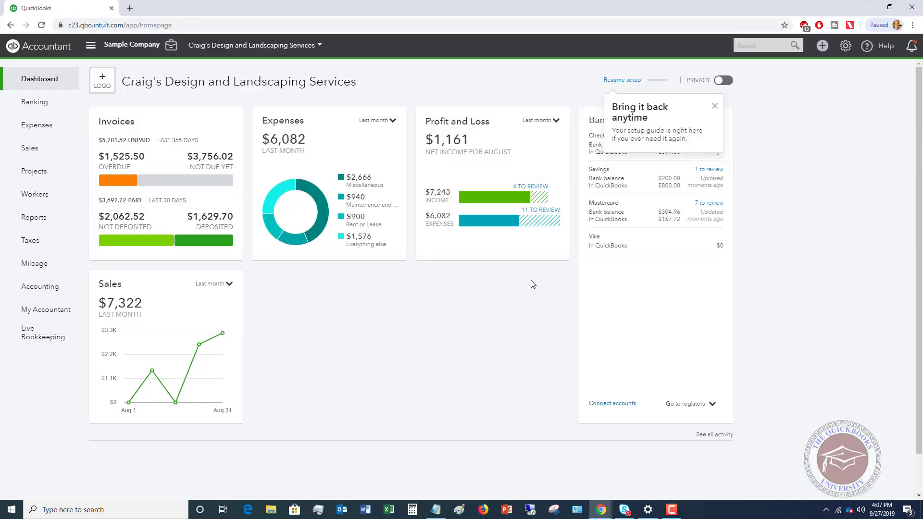
Reopen Print Checks to confirm the two queued checks totaling $415.00, then close it.
{"action": "left_click", "coordinate": [822, 46]}
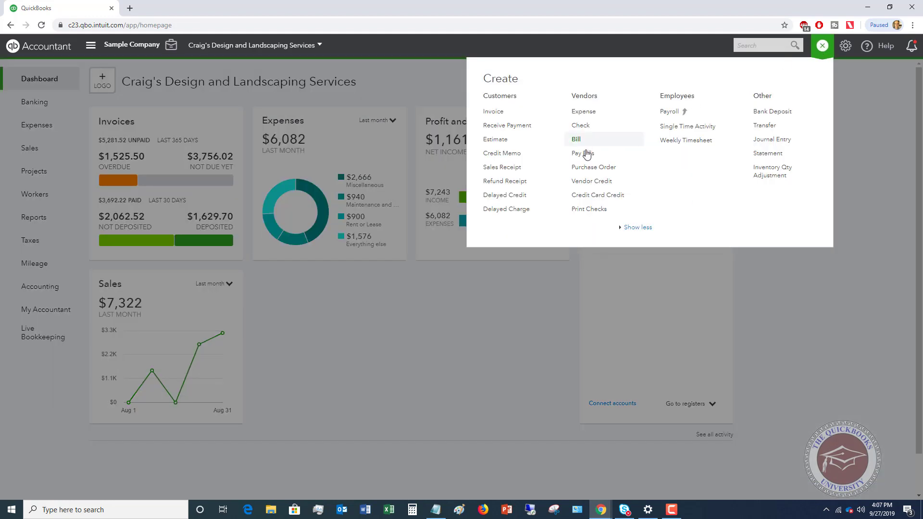
{"action": "left_click", "coordinate": [585, 213]}
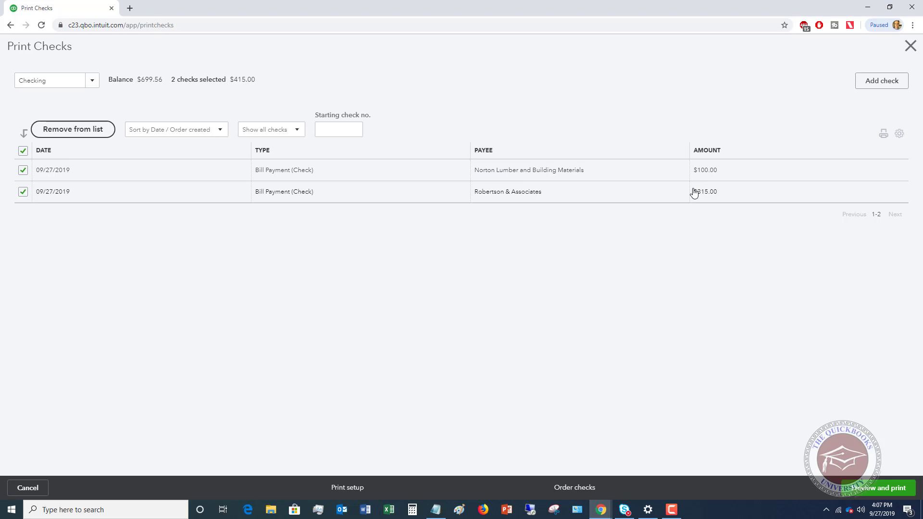
{"action": "left_click", "coordinate": [910, 46]}
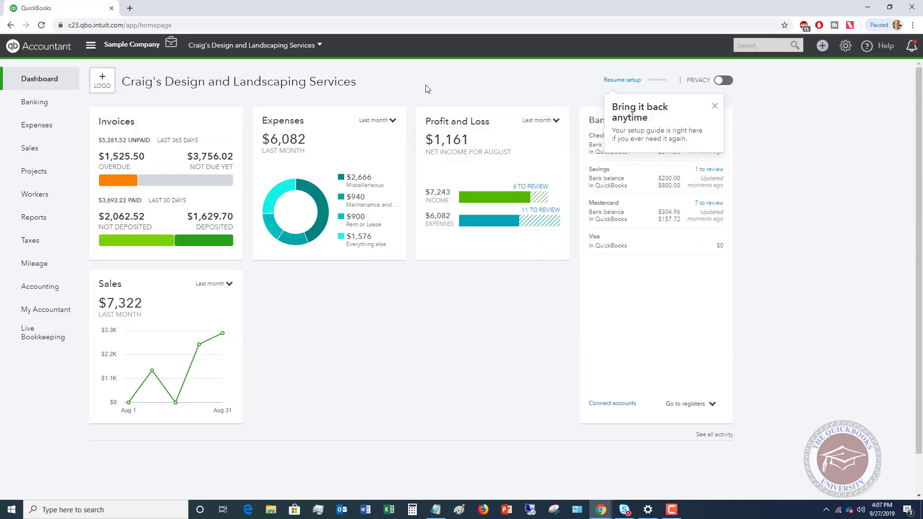